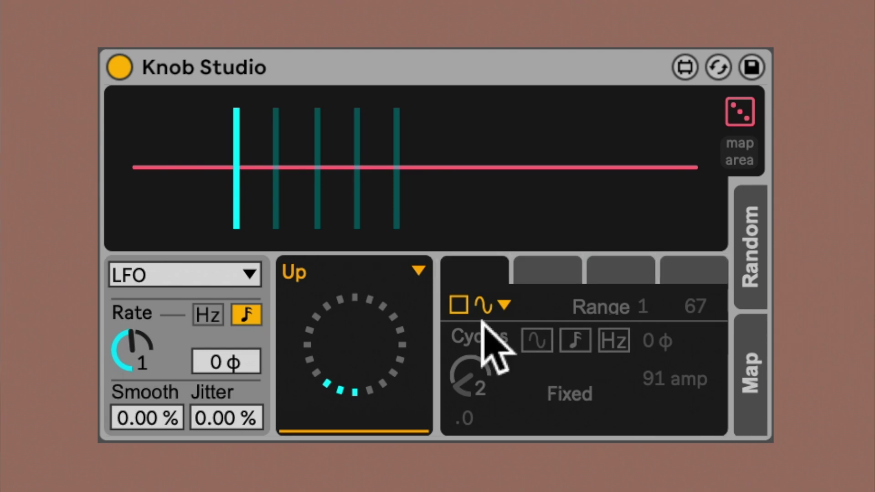
- Enable the first function layer as a triangle wave with its range maximum raised to 100
{"action": "left_click", "coordinate": [463, 307]}
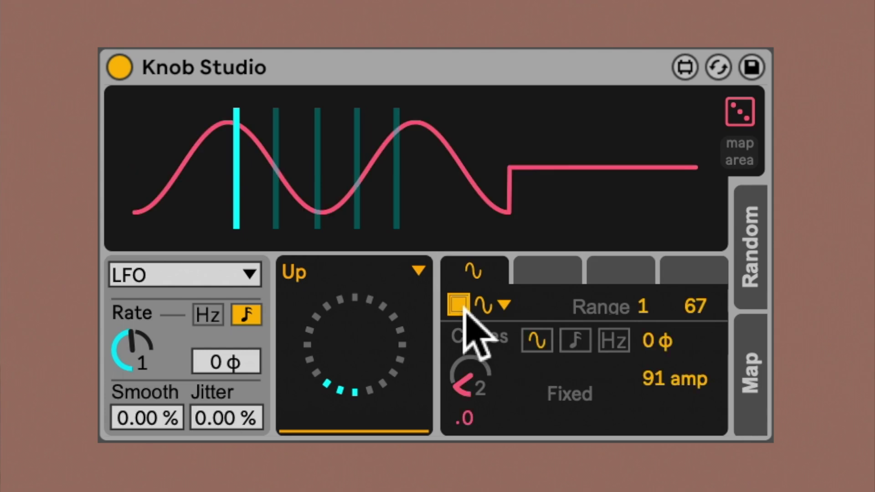
{"action": "left_click", "coordinate": [484, 305]}
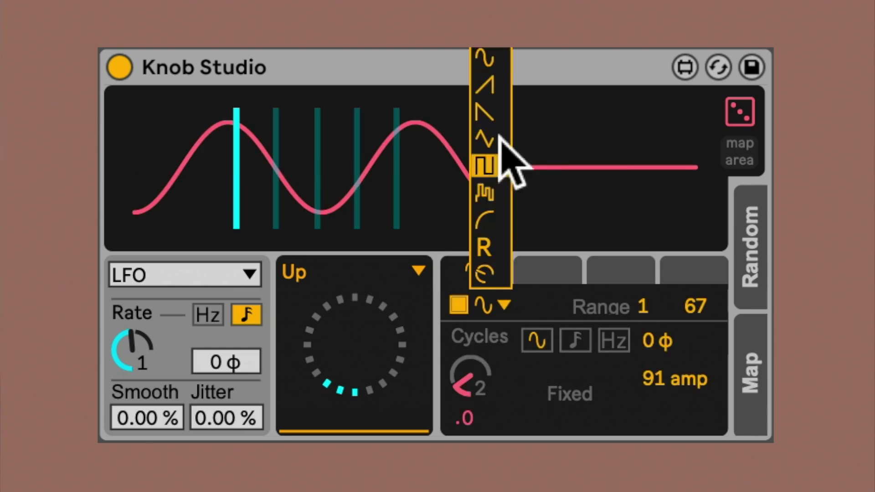
{"action": "left_click", "coordinate": [501, 95]}
{"action": "left_click", "coordinate": [503, 308]}
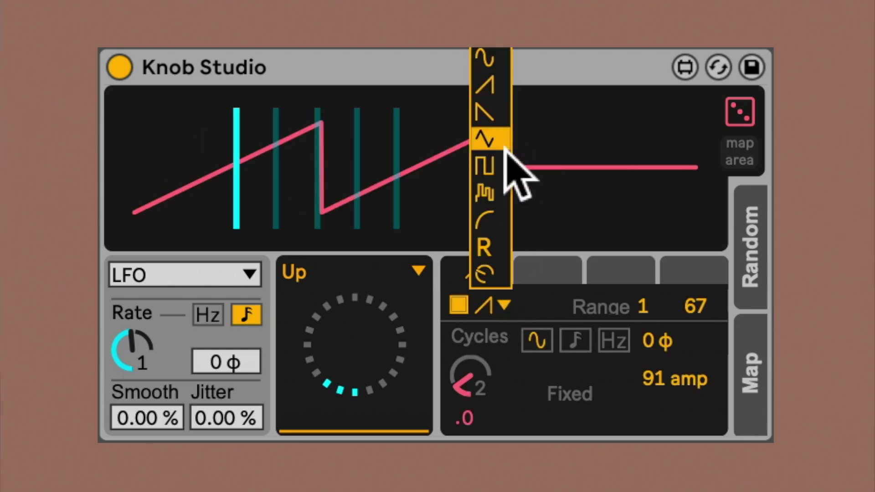
{"action": "left_click", "coordinate": [504, 144]}
{"action": "left_click", "coordinate": [502, 303]}
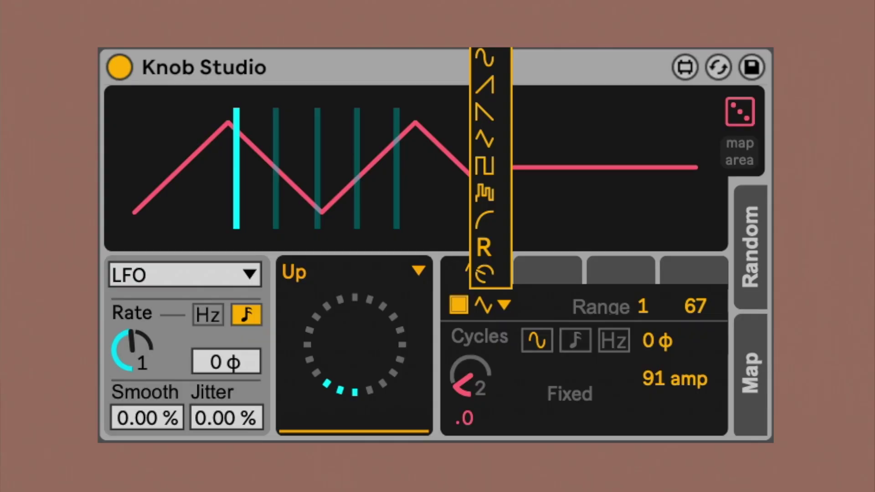
{"action": "key", "text": "Escape"}
{"action": "left_click_drag", "start_coordinate": [695, 306], "coordinate": [694, 289]}
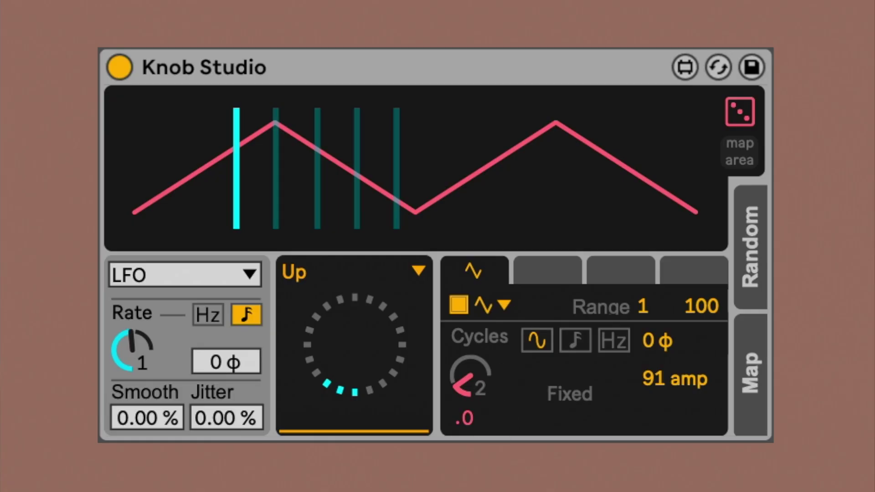
- Set the triangle layer to 9 cycles, 42 phase and 68 amp, toggling note and Hz cycle modes
{"action": "left_click_drag", "start_coordinate": [477, 386], "coordinate": [477, 354]}
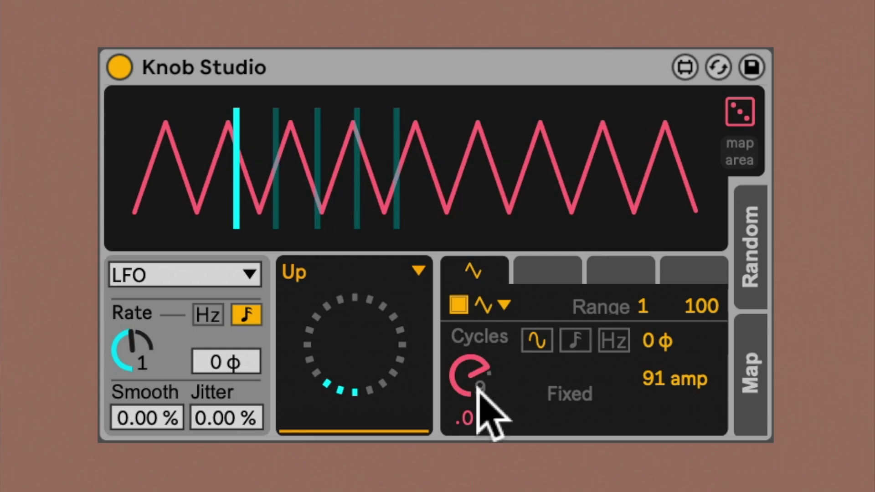
{"action": "mouse_move", "coordinate": [659, 340]}
{"action": "left_mouse_down"}
{"action": "mouse_move", "coordinate": [659, 333]}
{"action": "mouse_move", "coordinate": [660, 340]}
{"action": "left_mouse_up"}
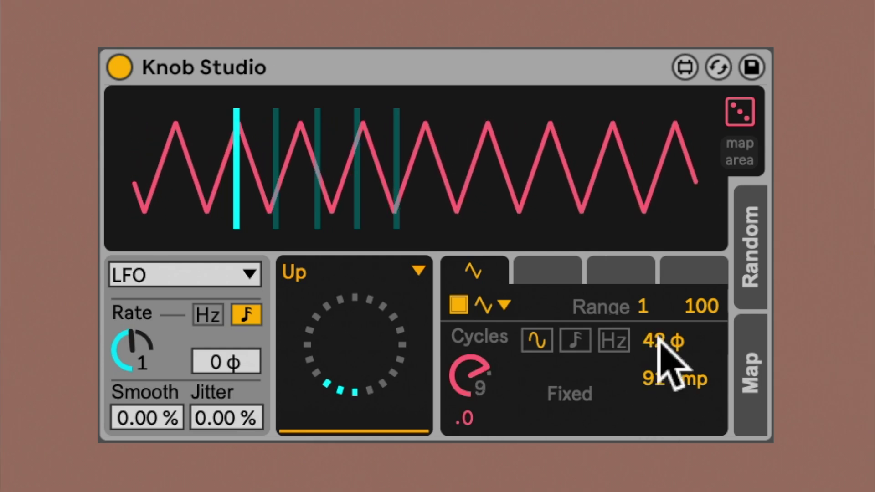
{"action": "mouse_move", "coordinate": [652, 384]}
{"action": "left_mouse_down"}
{"action": "mouse_move", "coordinate": [652, 406]}
{"action": "mouse_move", "coordinate": [652, 384]}
{"action": "left_mouse_up"}
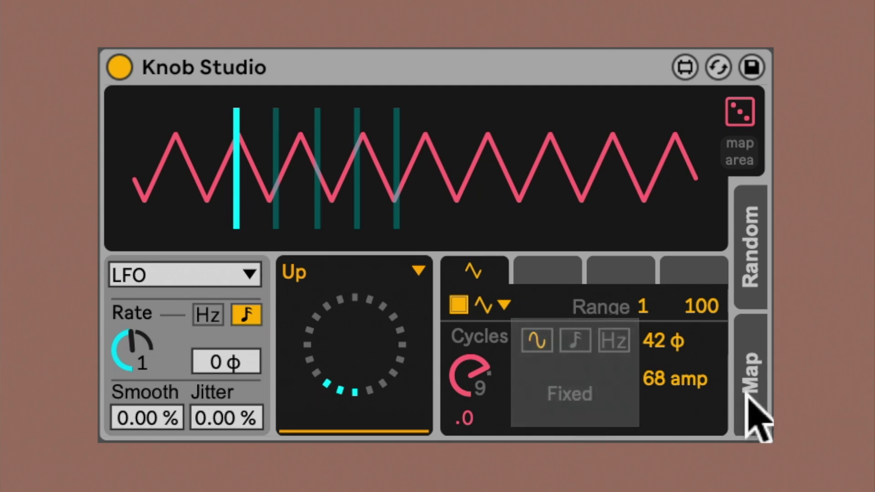
{"action": "left_click", "coordinate": [586, 343]}
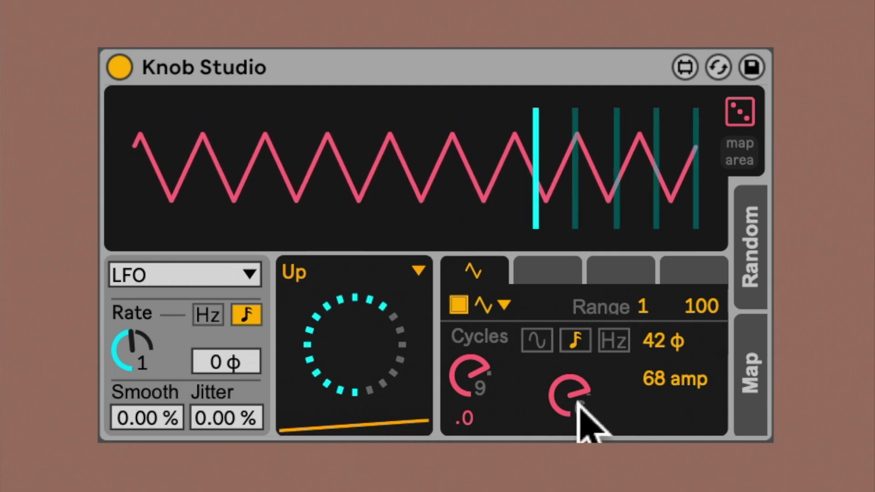
{"action": "left_click", "coordinate": [610, 341]}
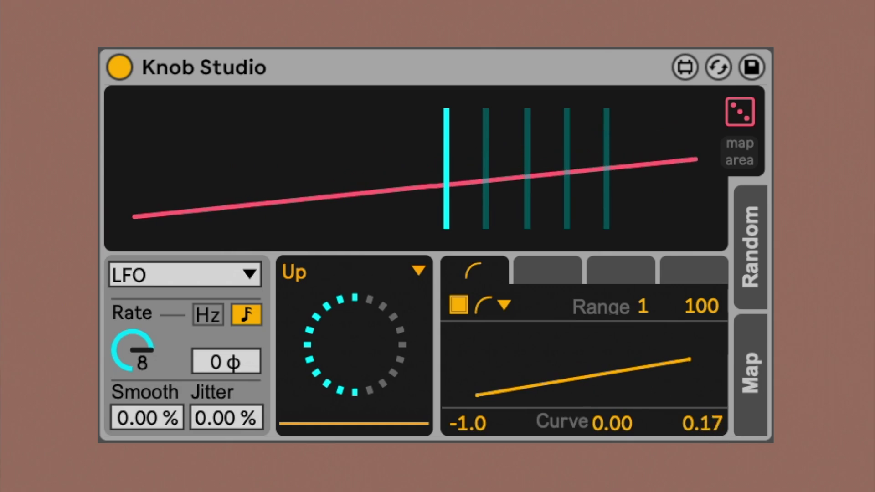
- Bend the curve fully to 1.00 and set the random function's smoothing to 0.79 %
{"action": "mouse_move", "coordinate": [478, 428]}
{"action": "left_mouse_down"}
{"action": "mouse_move", "coordinate": [478, 380]}
{"action": "mouse_move", "coordinate": [478, 428]}
{"action": "left_mouse_up"}
{"action": "left_click_drag", "start_coordinate": [605, 433], "coordinate": [605, 410]}
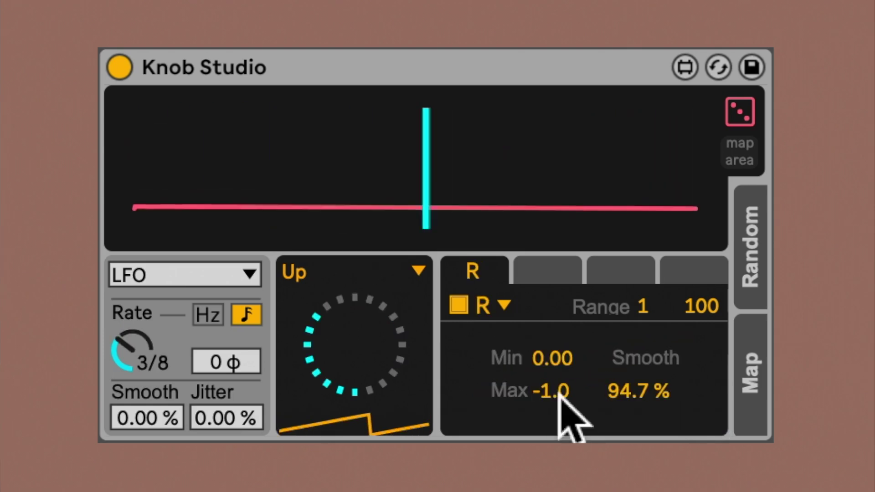
{"action": "mouse_move", "coordinate": [638, 390]}
{"action": "left_mouse_down"}
{"action": "mouse_move", "coordinate": [638, 455]}
{"action": "mouse_move", "coordinate": [636, 391]}
{"action": "left_mouse_up"}
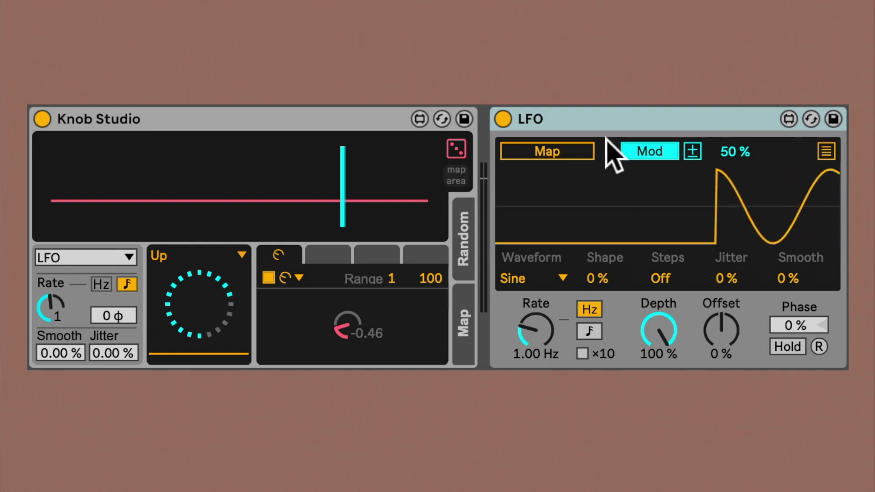
- Put the LFO in Remote mode with the Glider waveform and map it to Knob Studio's manual knob
{"action": "left_click", "coordinate": [646, 151]}
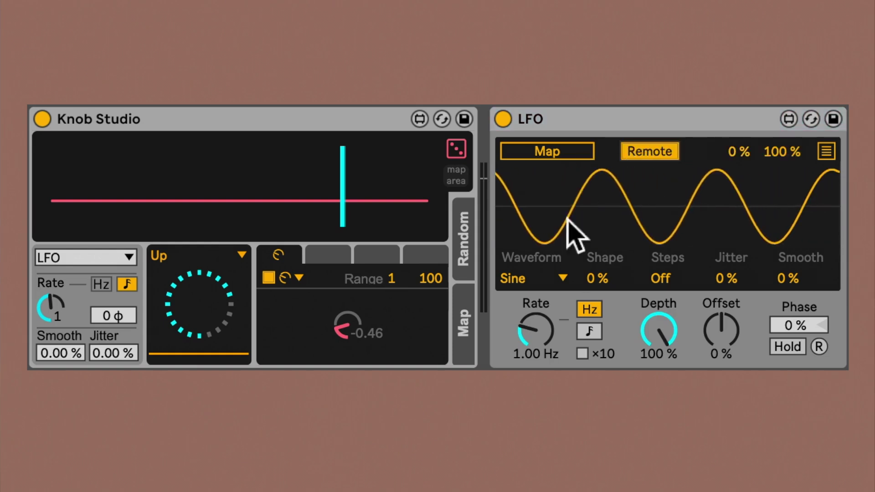
{"action": "left_click", "coordinate": [558, 279]}
{"action": "left_click", "coordinate": [551, 255]}
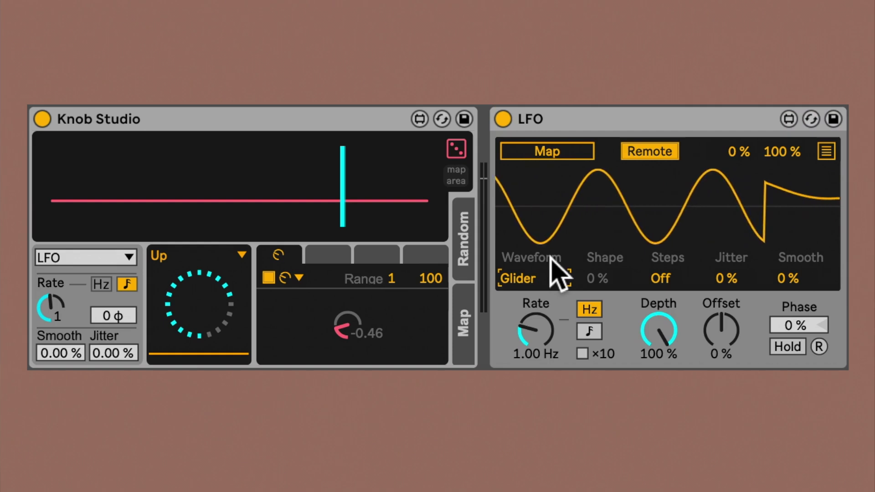
{"action": "left_click", "coordinate": [553, 155]}
{"action": "left_click", "coordinate": [358, 328]}
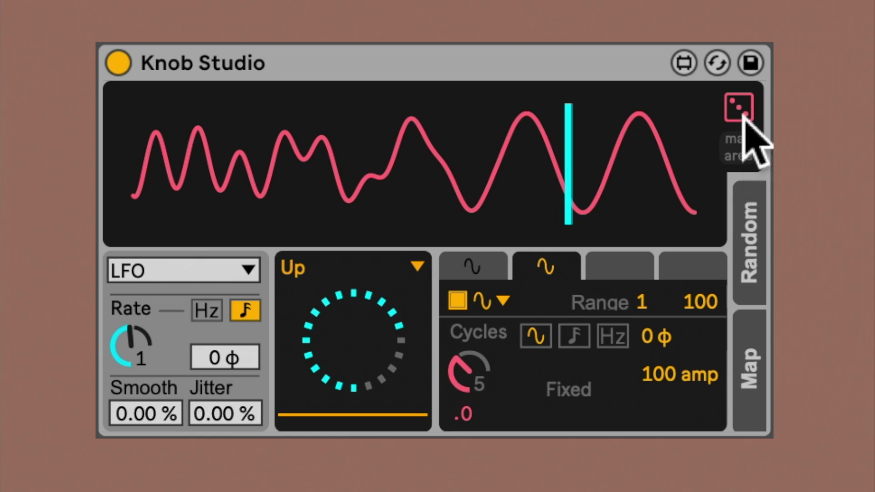
- Roll the dice eight times to randomize the function layers' shapes, ranges and amplitudes
{"action": "left_click", "coordinate": [743, 115]}
{"action": "left_click", "coordinate": [743, 115]}
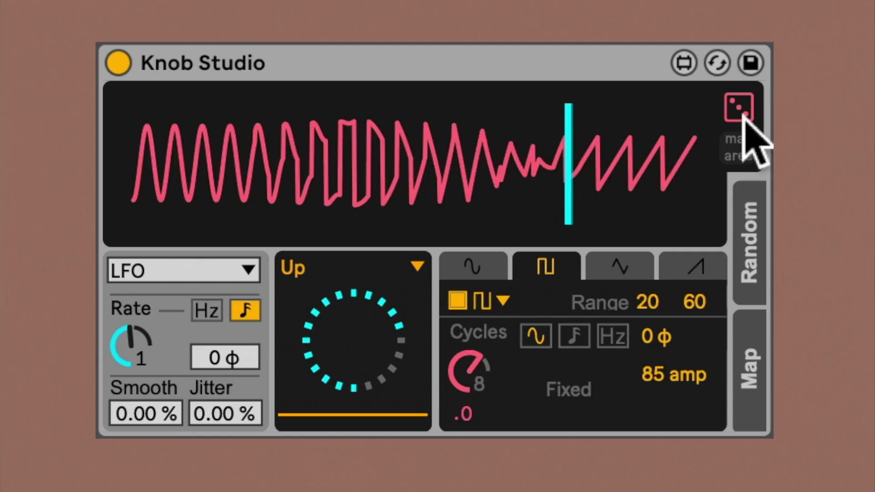
{"action": "left_click", "coordinate": [743, 115]}
{"action": "left_click", "coordinate": [743, 114]}
{"action": "left_click", "coordinate": [743, 115]}
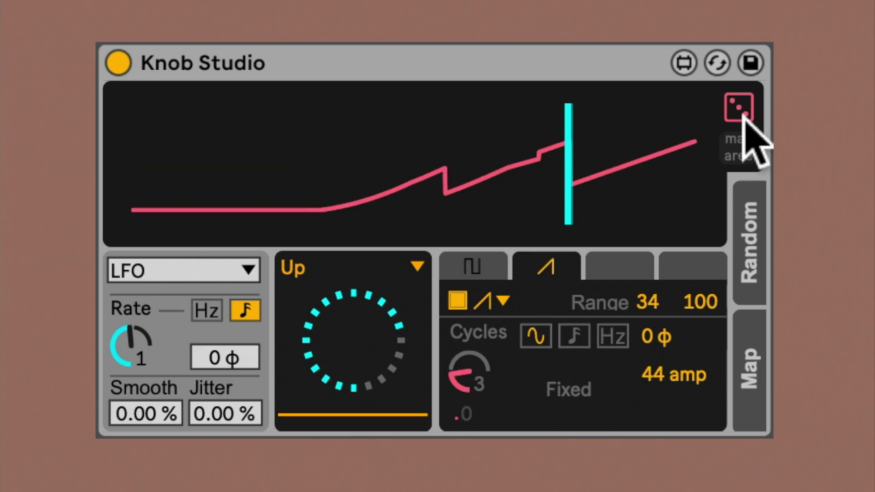
{"action": "left_click", "coordinate": [743, 115]}
{"action": "left_click", "coordinate": [743, 115]}
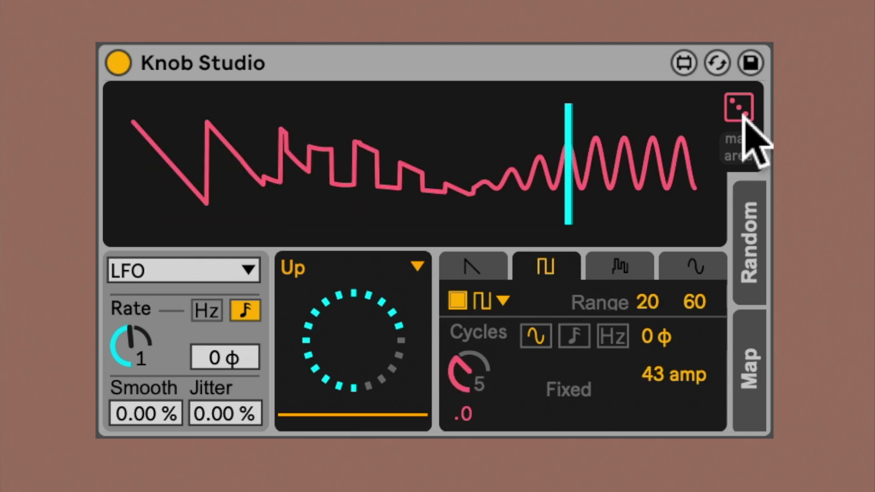
{"action": "left_click", "coordinate": [743, 115]}
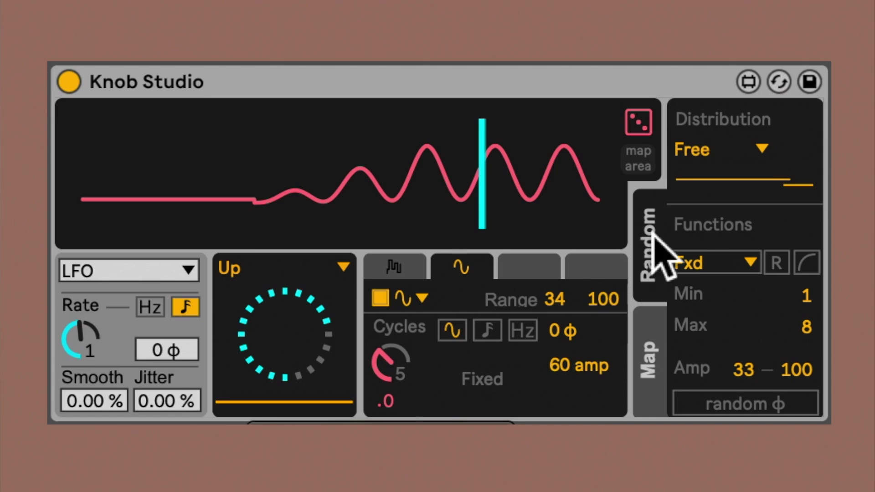
- Re-roll the functions, switch Distribution to Spaced, and re-roll several more times
{"action": "left_click", "coordinate": [641, 124]}
{"action": "left_click", "coordinate": [642, 124]}
{"action": "left_click", "coordinate": [643, 125]}
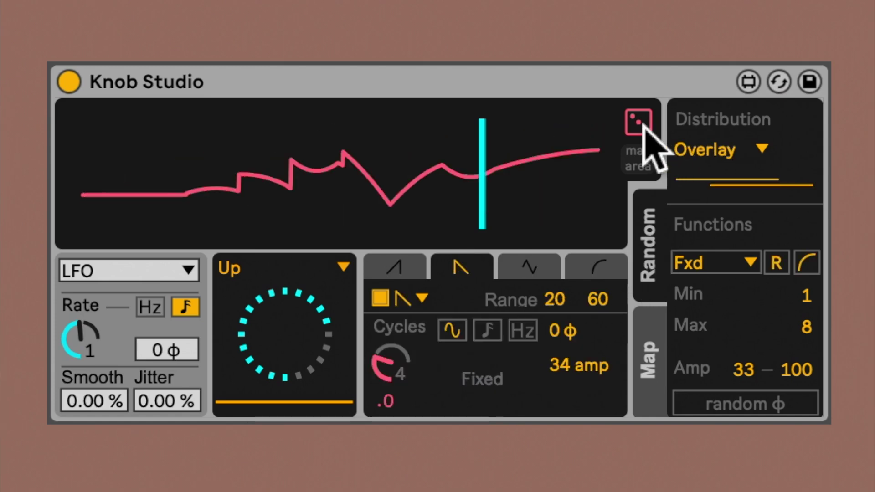
{"action": "left_click", "coordinate": [642, 125]}
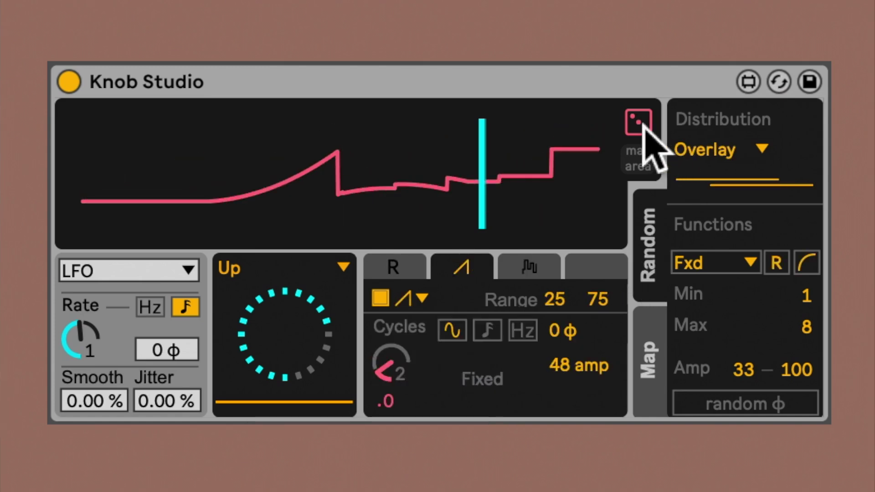
{"action": "left_click", "coordinate": [720, 153]}
{"action": "left_click", "coordinate": [732, 179]}
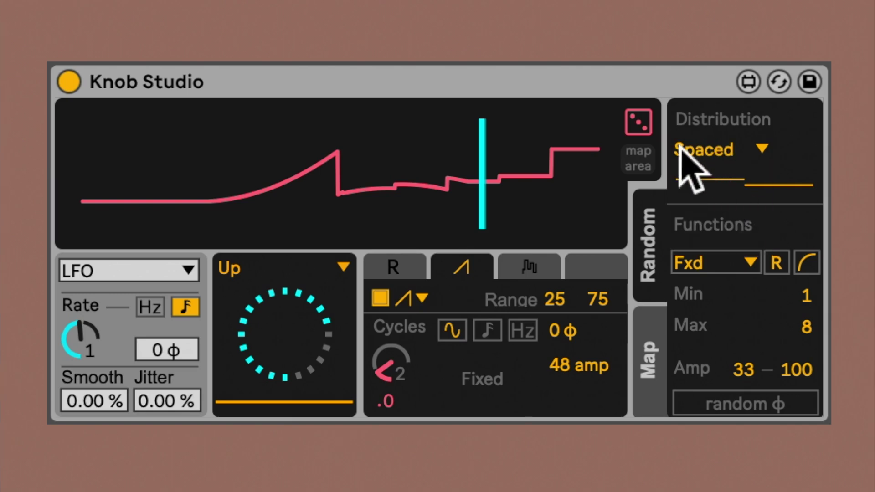
{"action": "left_click", "coordinate": [646, 129]}
{"action": "left_click", "coordinate": [647, 129]}
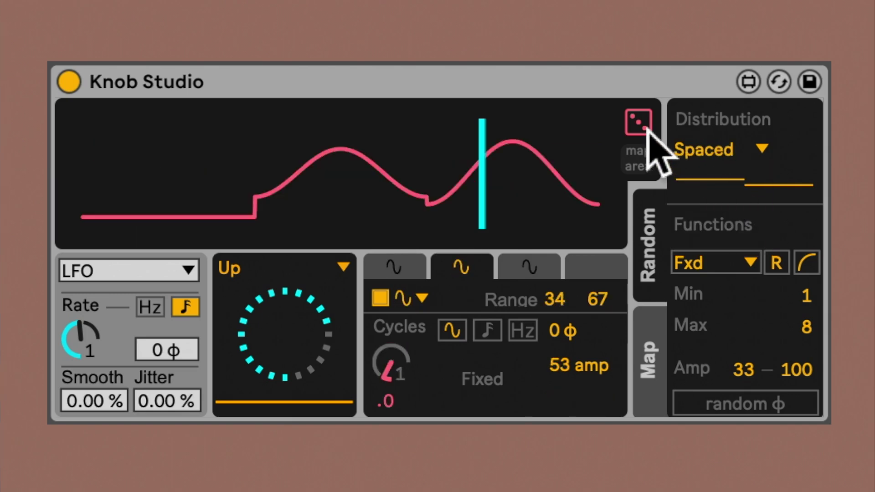
{"action": "left_click", "coordinate": [646, 128]}
{"action": "left_click", "coordinate": [647, 129]}
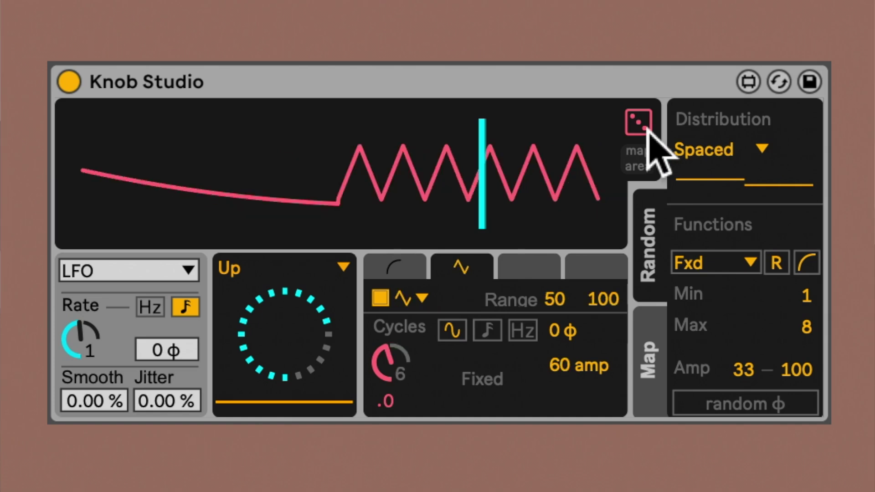
{"action": "left_click", "coordinate": [647, 128]}
- Switch Distribution to Free and re-roll to a decaying sine layout ranged 4–87
{"action": "left_click", "coordinate": [701, 154]}
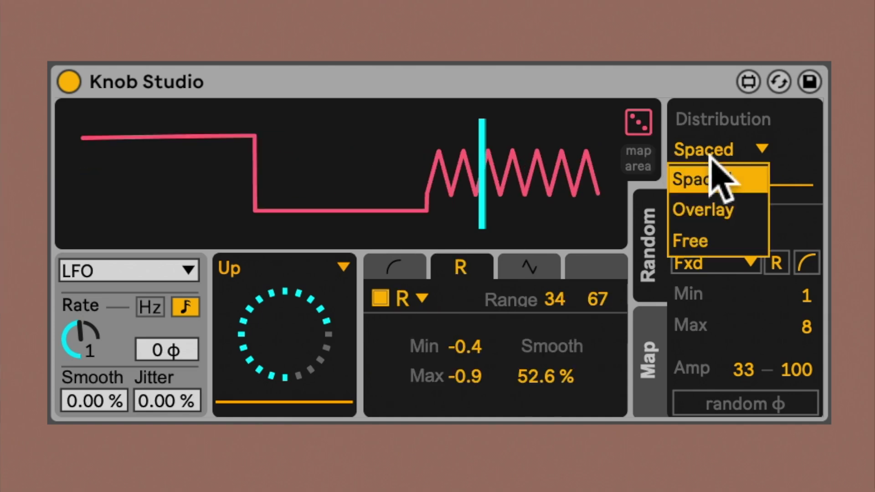
{"action": "left_click", "coordinate": [723, 241]}
{"action": "left_click", "coordinate": [643, 129]}
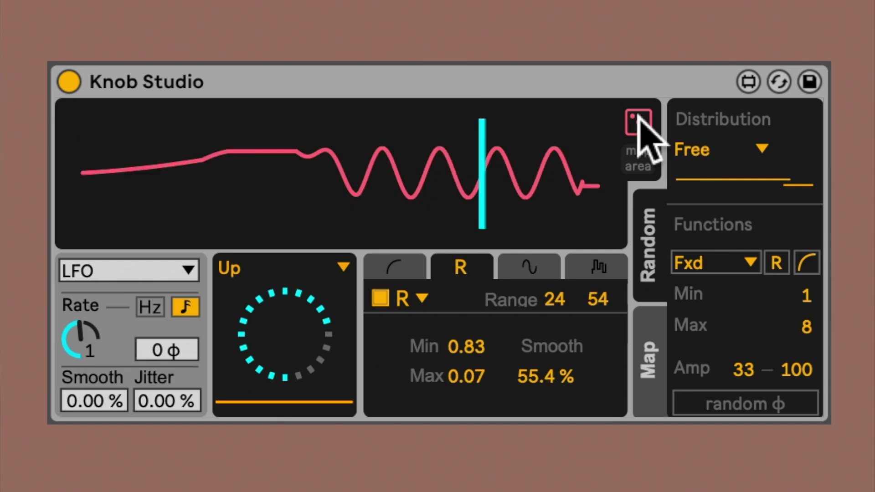
{"action": "left_click", "coordinate": [638, 118]}
{"action": "left_click", "coordinate": [639, 120]}
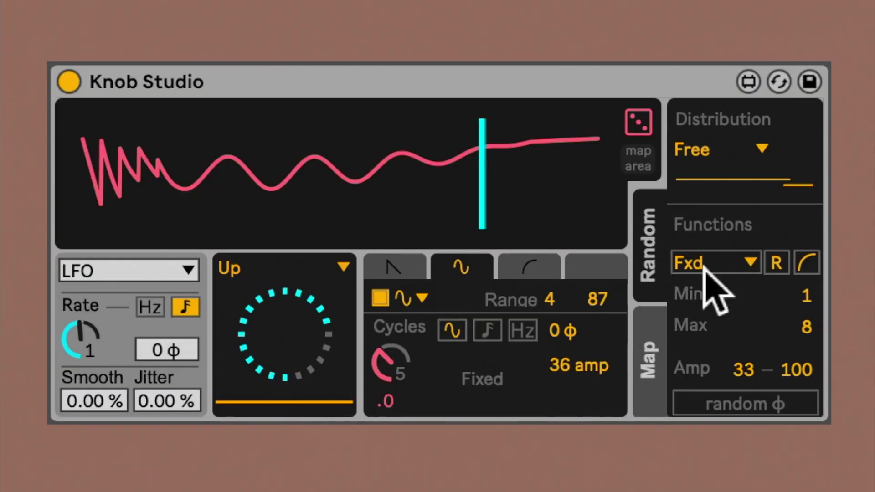
{"action": "left_click", "coordinate": [743, 269]}
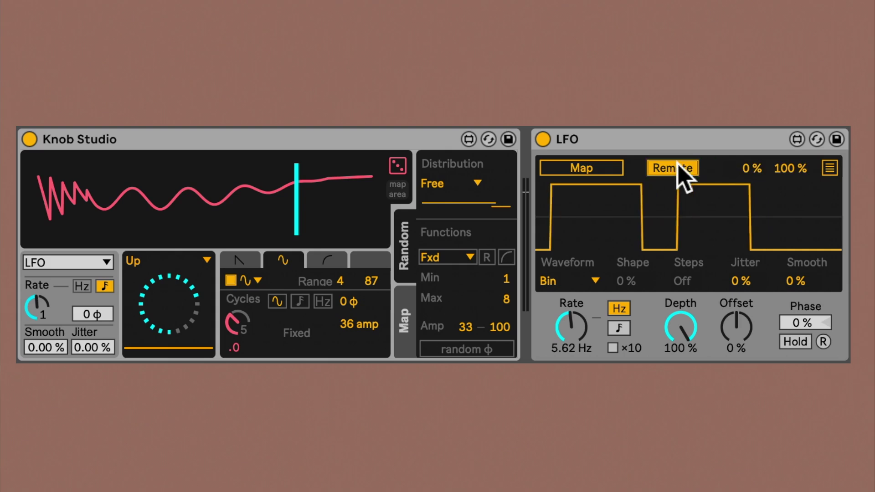
- Map the Bin-waveform 5.62 Hz LFO to Knob Studio's map area parameter
{"action": "left_click", "coordinate": [591, 168]}
{"action": "left_click", "coordinate": [398, 189]}
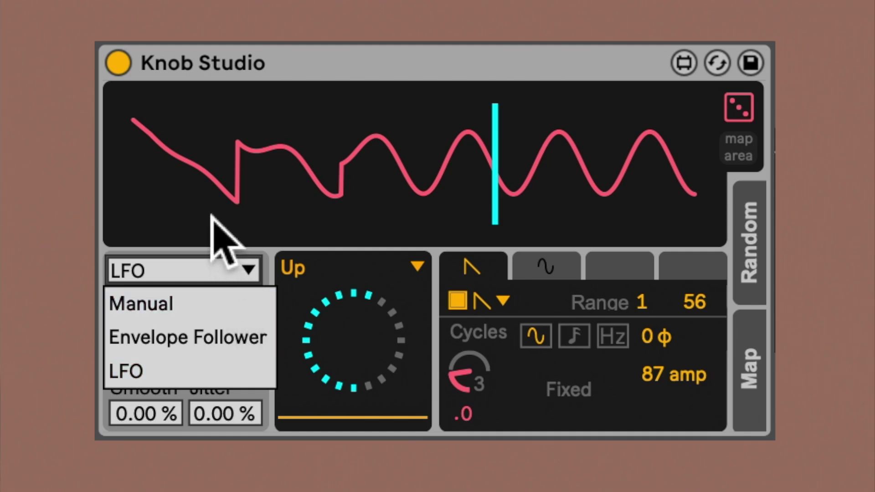
- Keep LFO as the source and set it to a free 0.52 Hz rate with a Sine shape
{"action": "key", "text": "Escape"}
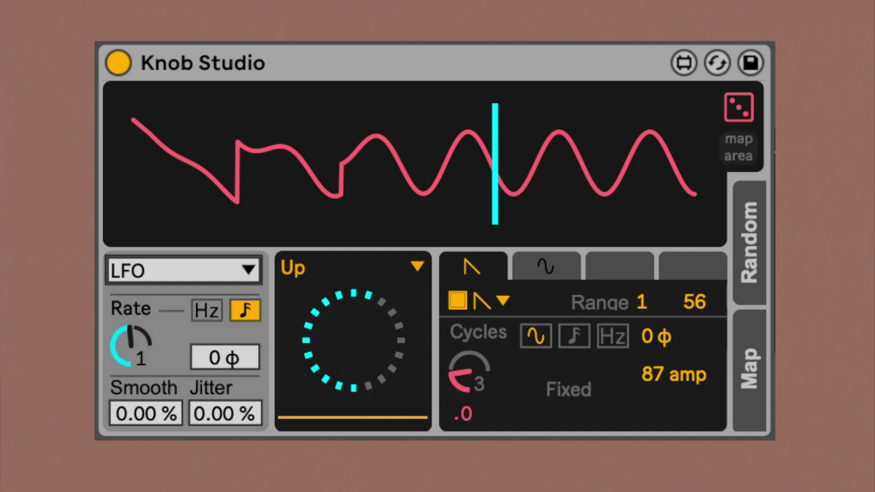
{"action": "left_click_drag", "start_coordinate": [130, 344], "coordinate": [131, 335]}
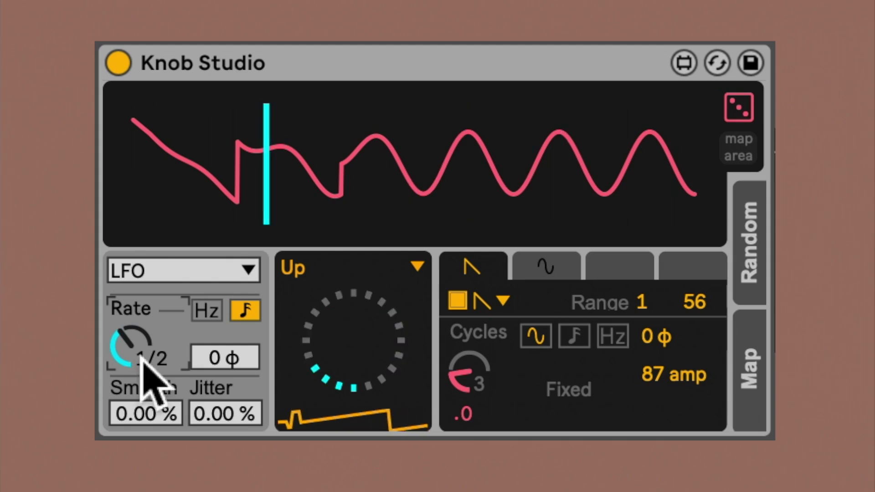
{"action": "left_click", "coordinate": [206, 312]}
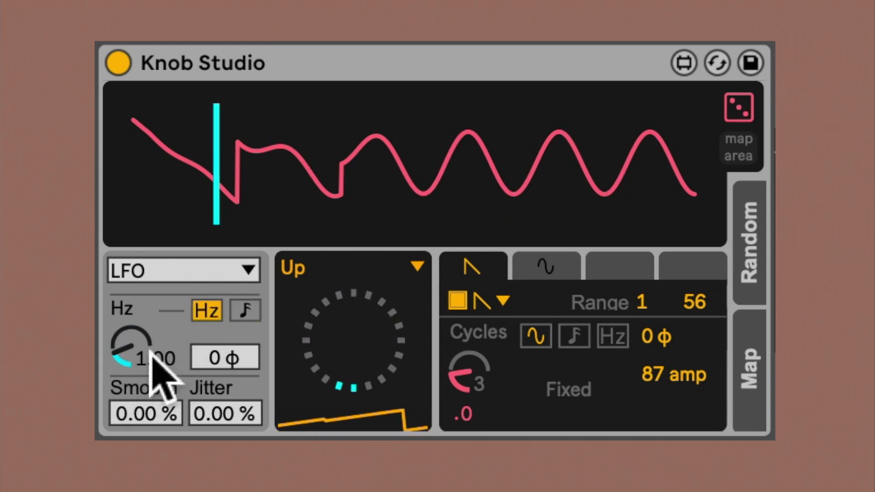
{"action": "scroll", "coordinate": [150, 353], "scroll_direction": "down", "scroll_amount": 5}
{"action": "left_click", "coordinate": [312, 273]}
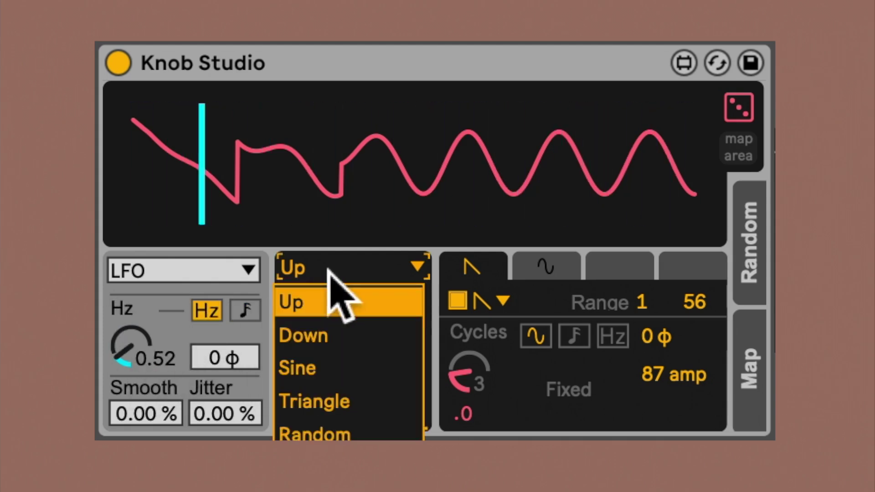
{"action": "left_click", "coordinate": [419, 384]}
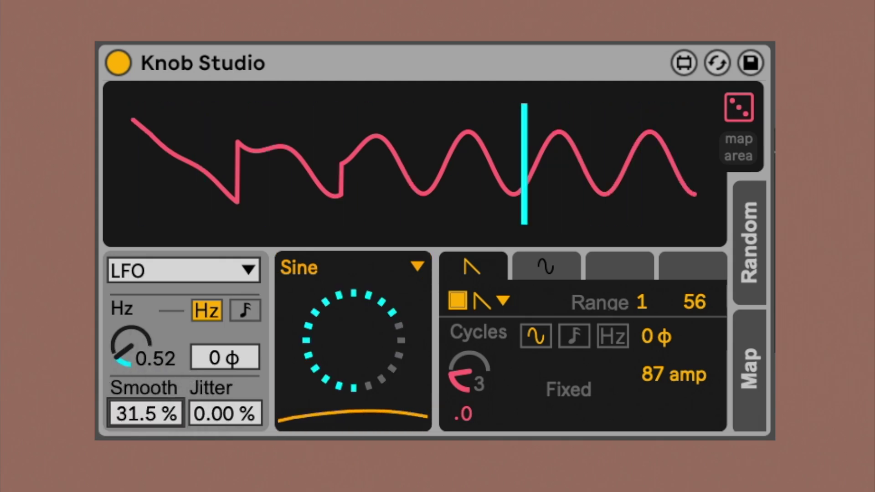
{"action": "left_click", "coordinate": [223, 278]}
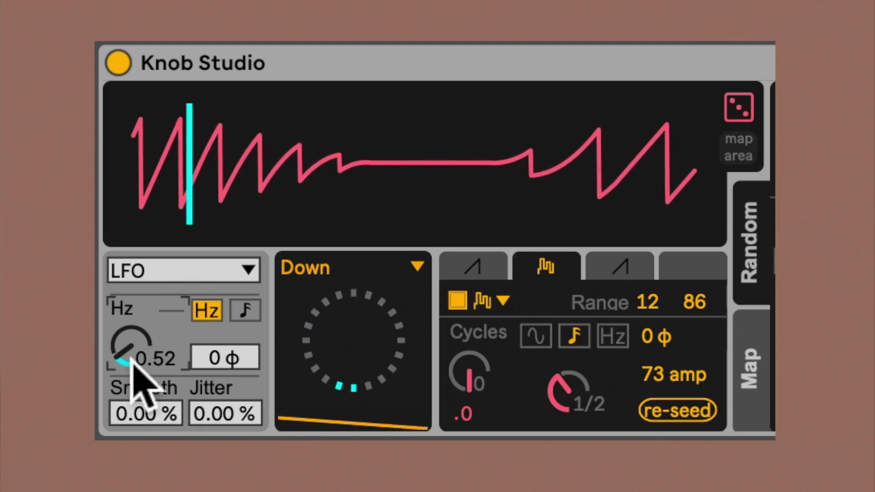
- Toggle Knob Studio's random settings panel
{"action": "left_click", "coordinate": [748, 273]}
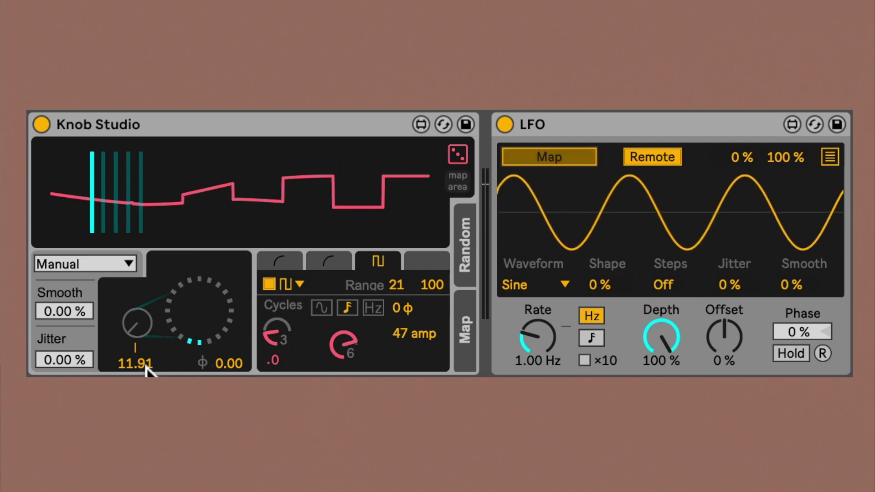
- Map the LFO to the manual position value and feed the envelope follower from 3-Break Funky 102 bpm
{"action": "left_click", "coordinate": [145, 364]}
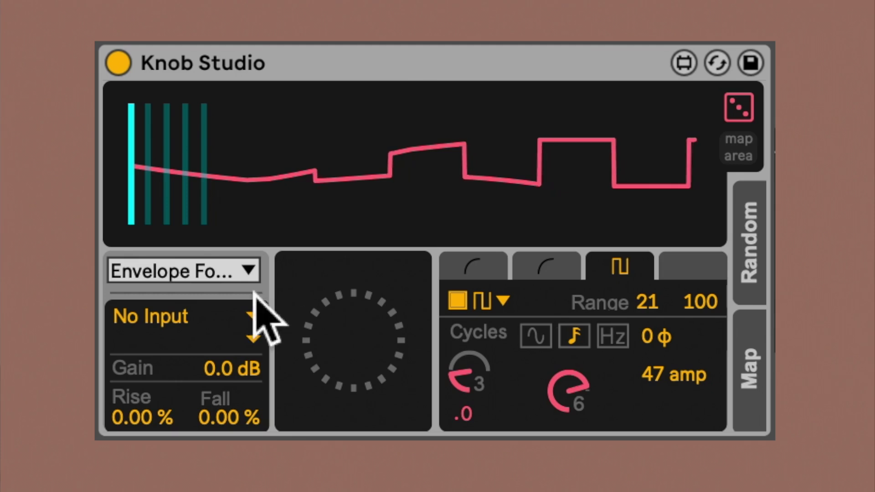
{"action": "left_click", "coordinate": [249, 315]}
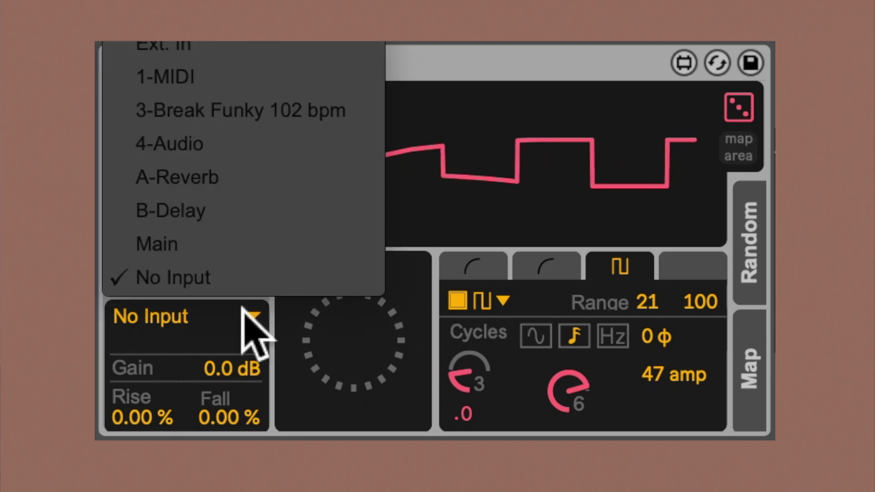
{"action": "left_click", "coordinate": [252, 120]}
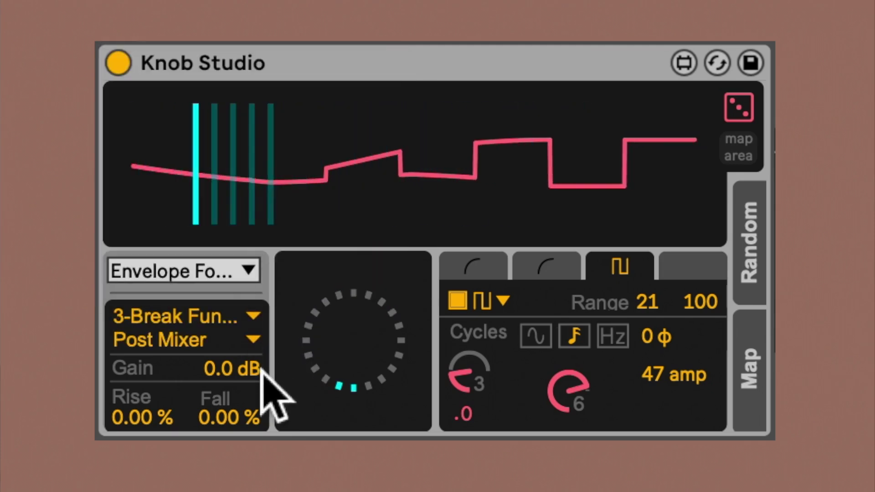